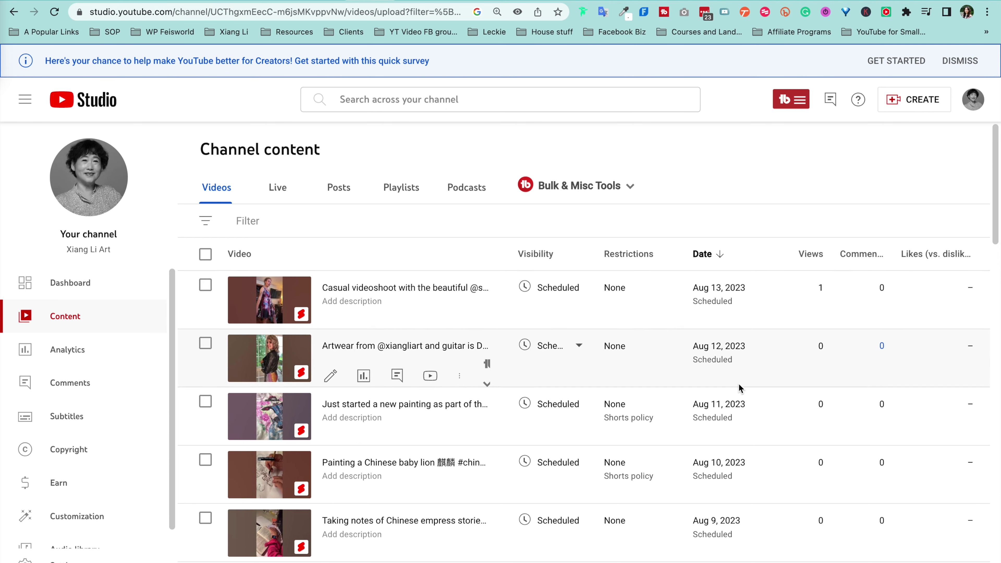
Look through the channel's video list in YouTube Studio for the pending podcast interview
scroll(765, 391, "down", 3)
mouse_move(713, 227)
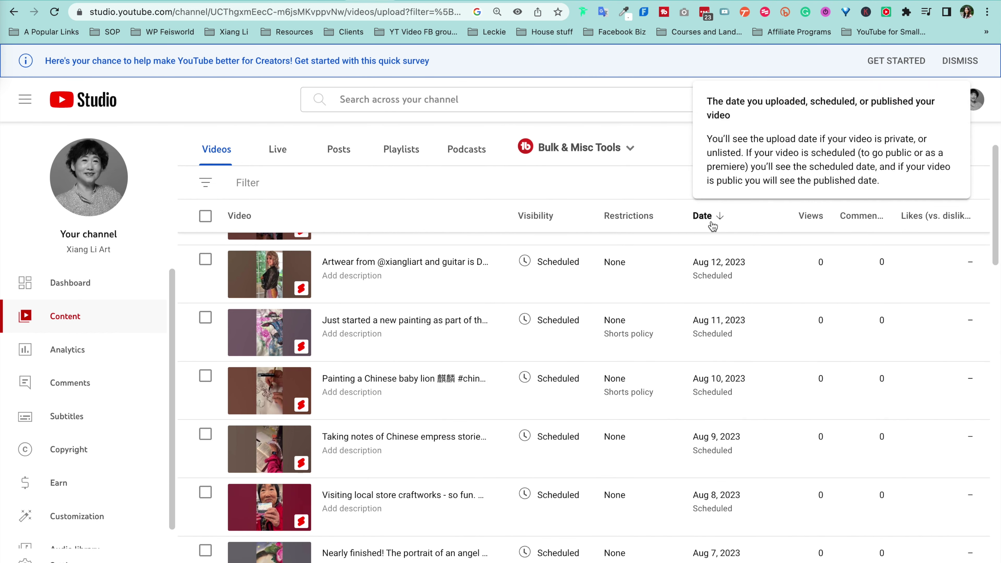
scroll(767, 390, "down", 3)
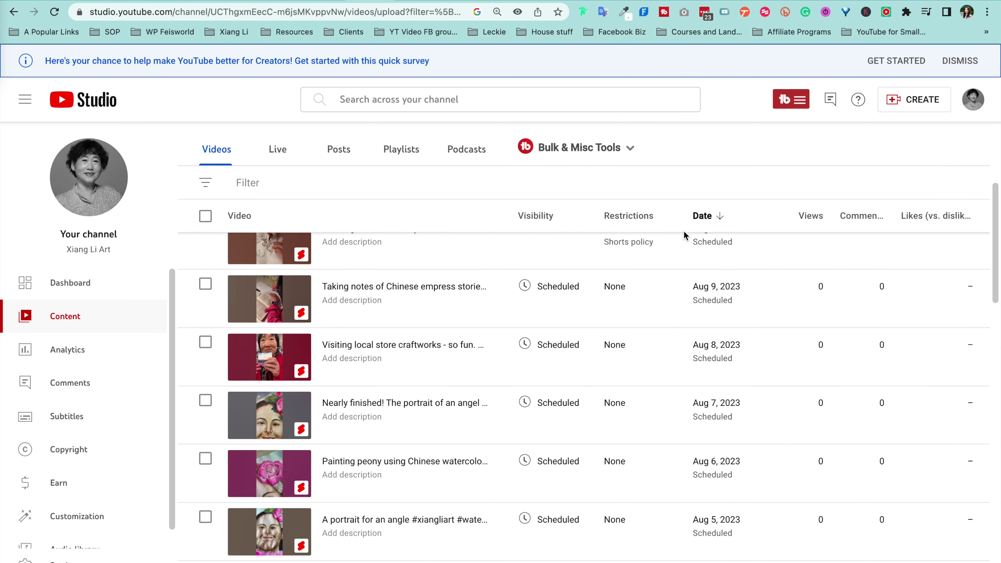
scroll(728, 309, "down", 8)
scroll(727, 308, "down", 12)
scroll(728, 310, "down", 5)
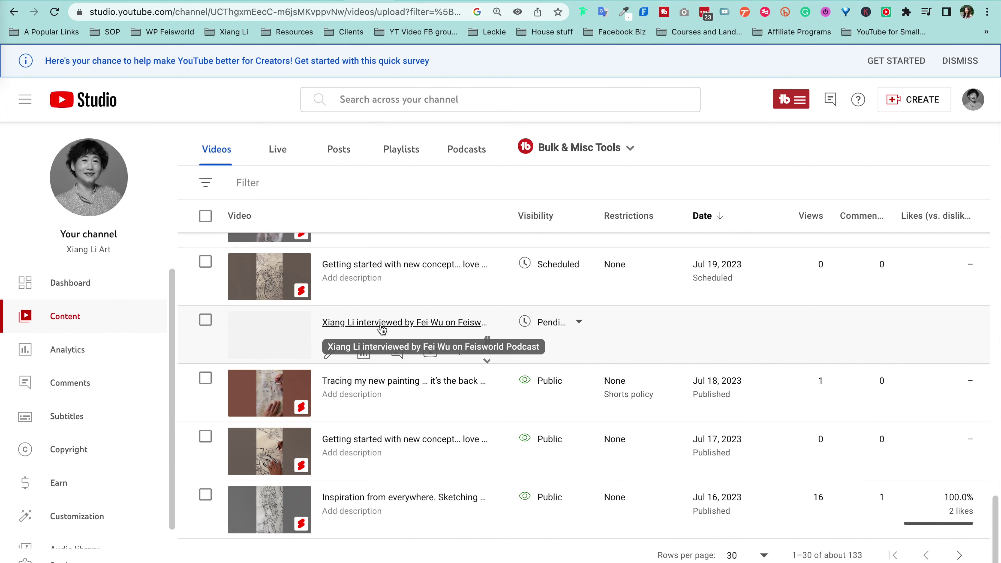
Switch to Audioship, view the posted interview on YouTube through its submit result link, and return to YouTube Studio
left_click(305, 0)
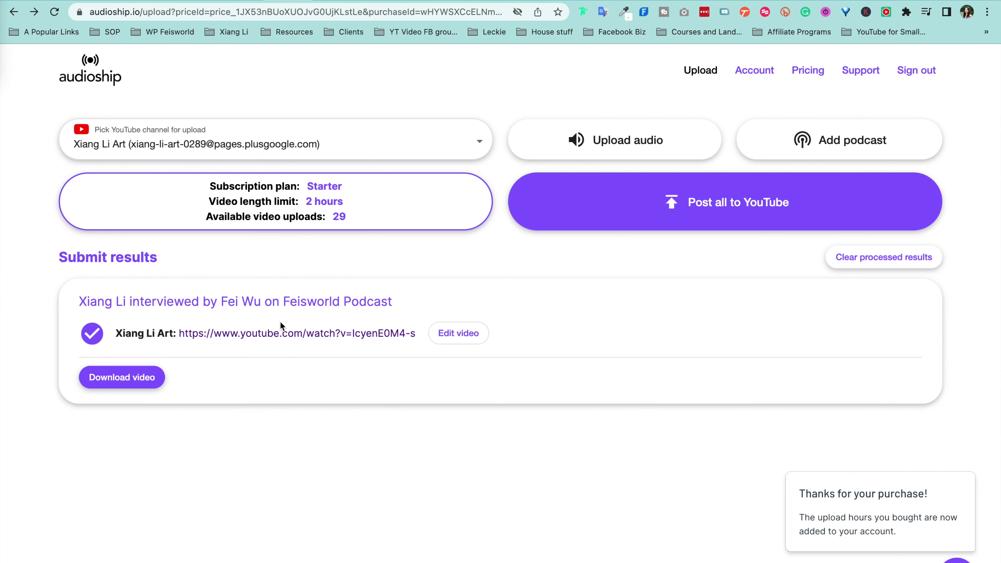
left_click(272, 335)
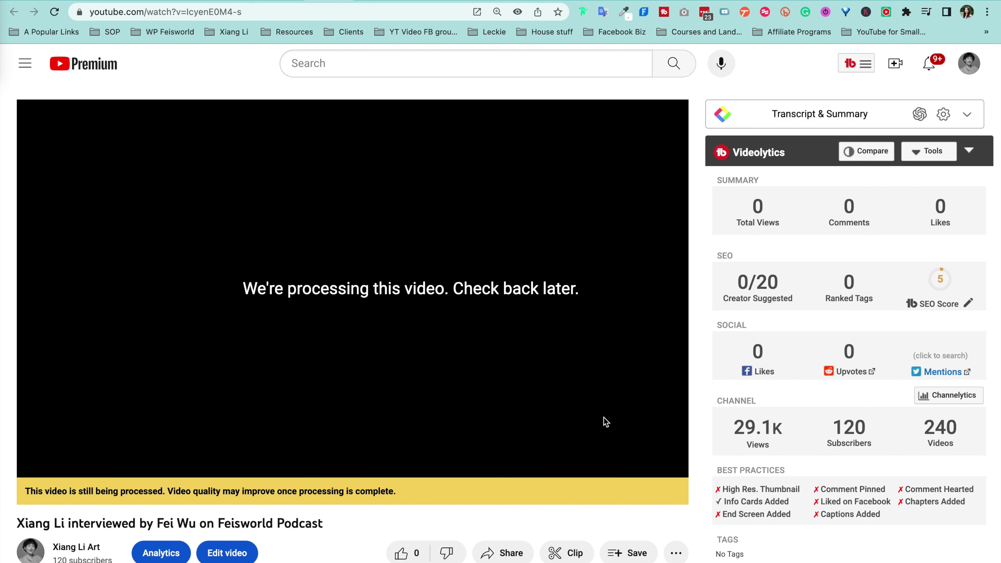
left_click(370, 2)
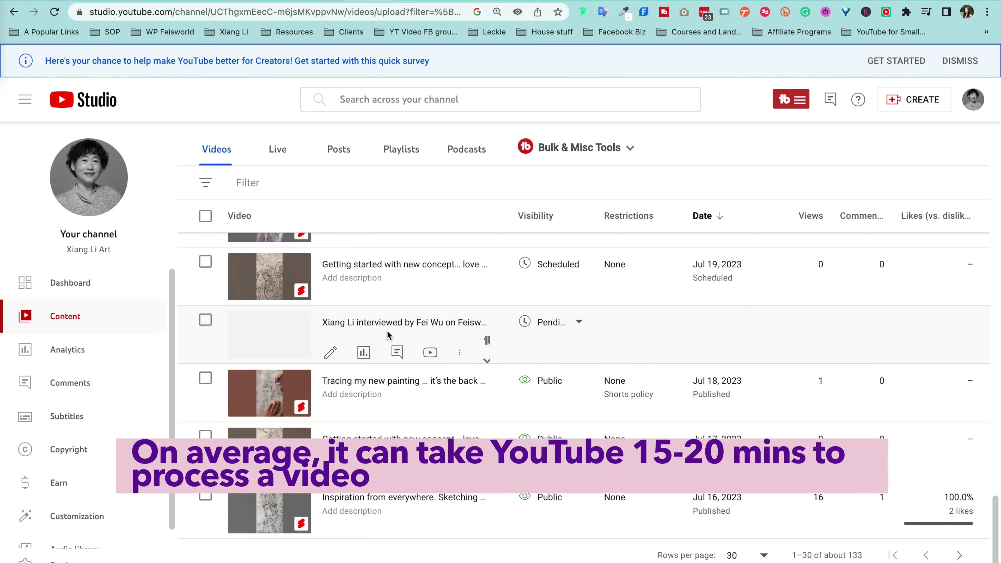
Review the pending interview's title and description in its video details, and open its editing page from the Audioship submit result
left_click(404, 322)
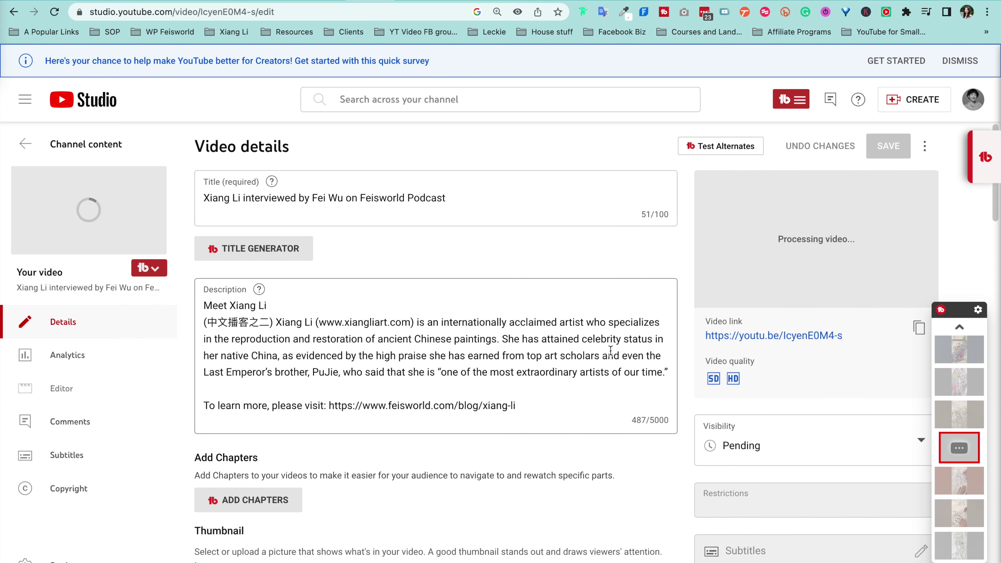
scroll(610, 379, "down", 2)
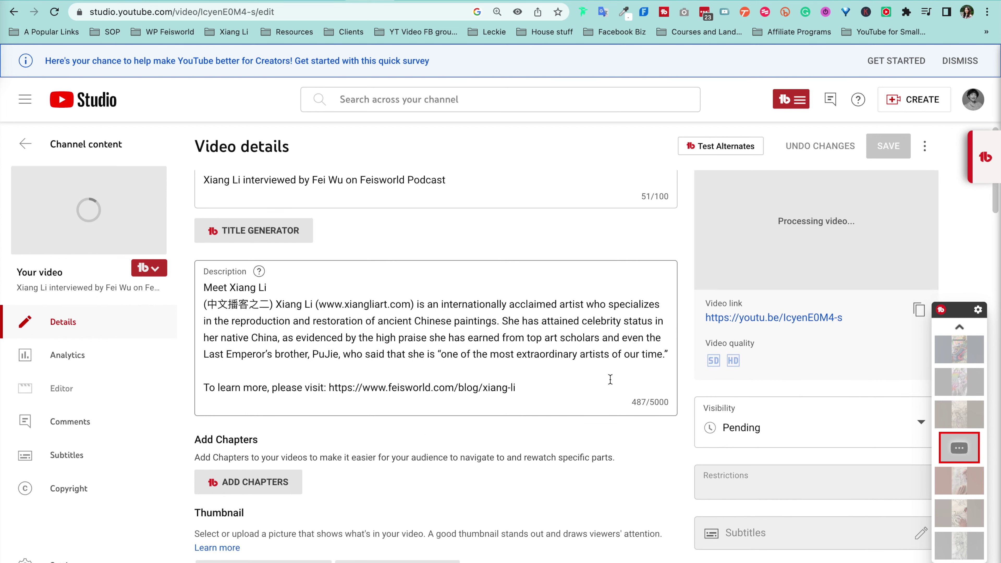
scroll(610, 379, "up", 2)
left_click(288, 6)
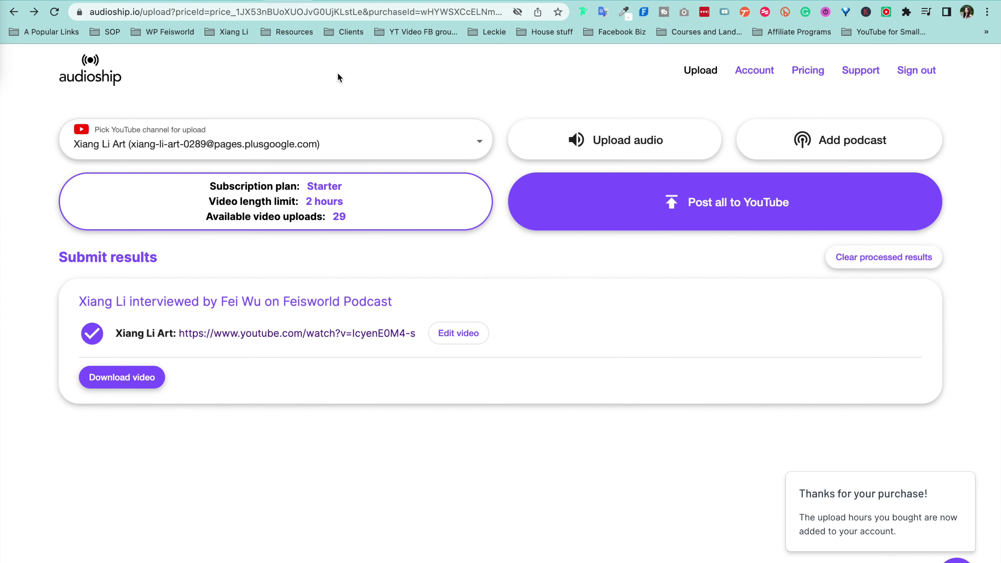
left_click(449, 336)
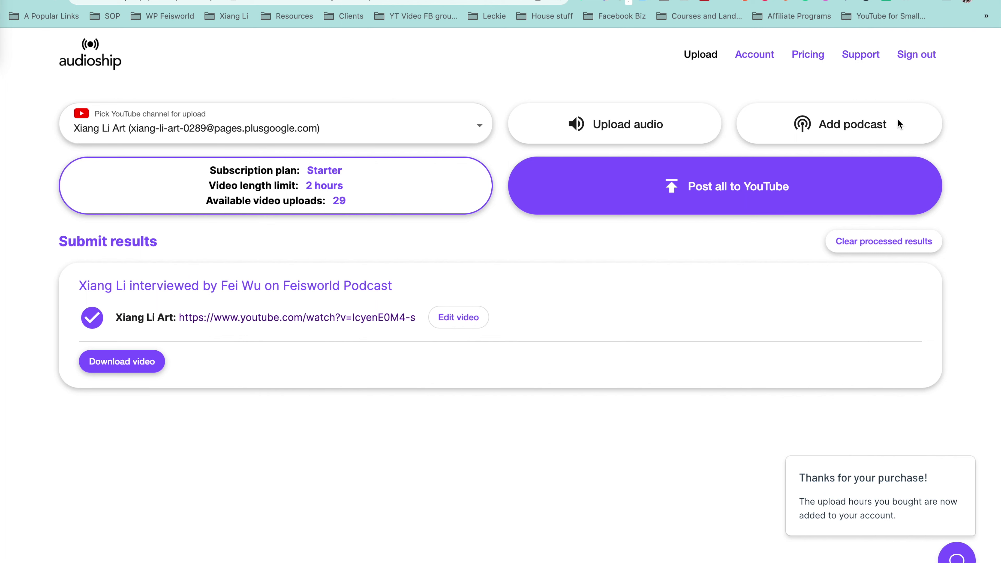
Start adding another YouTube account to the upload channels and look through the Google account chooser
left_click(393, 129)
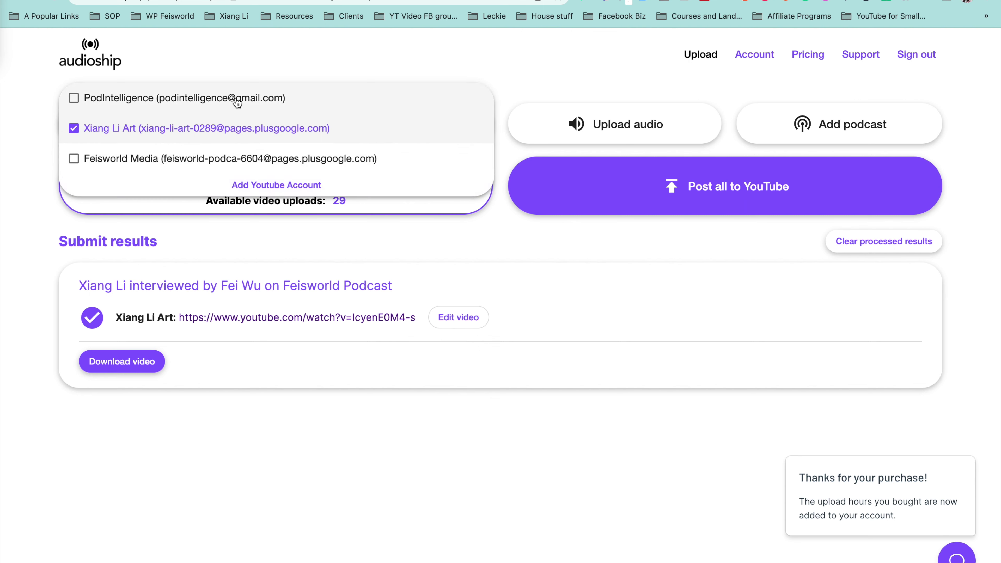
left_click(304, 186)
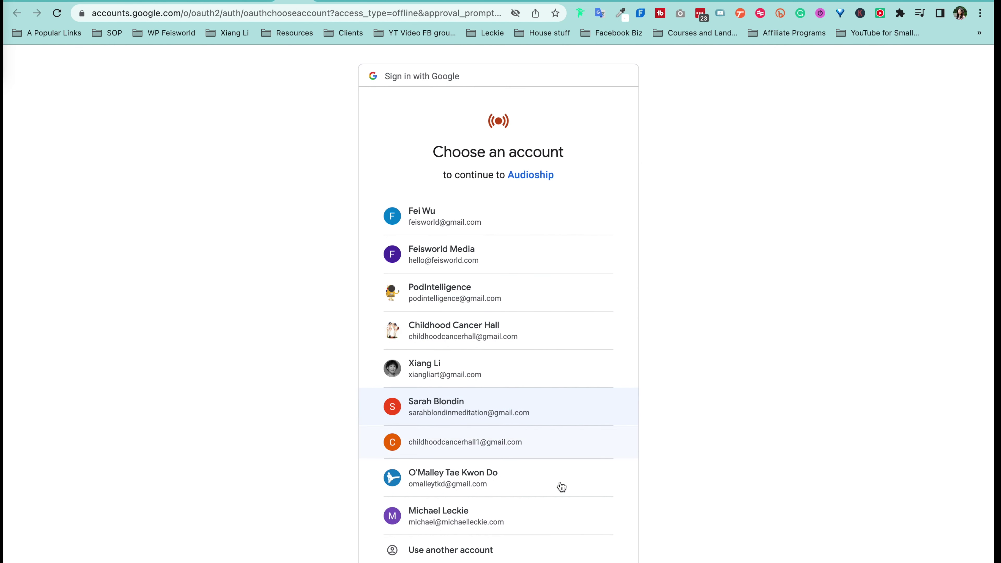
scroll(571, 473, "down", 3)
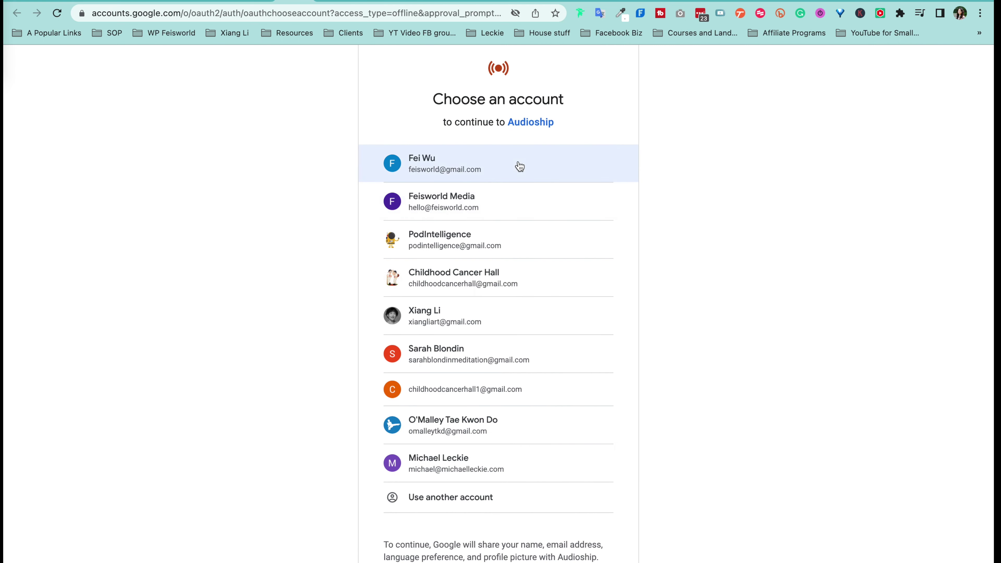
left_click(520, 166)
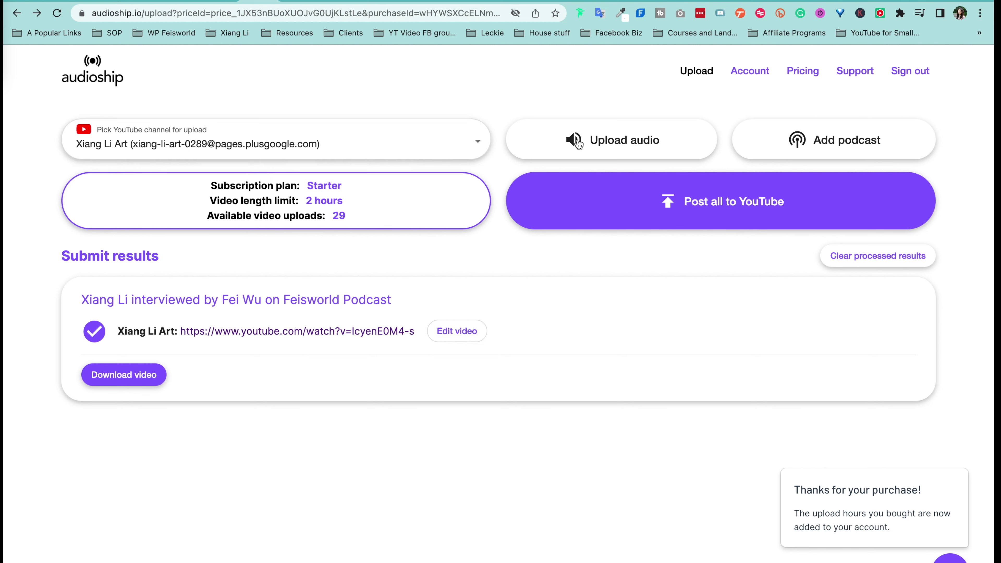
Start adding a podcast by RSS feed in Audioship and copy the show's RSS feed address from Spotify for Podcasters
left_click(838, 150)
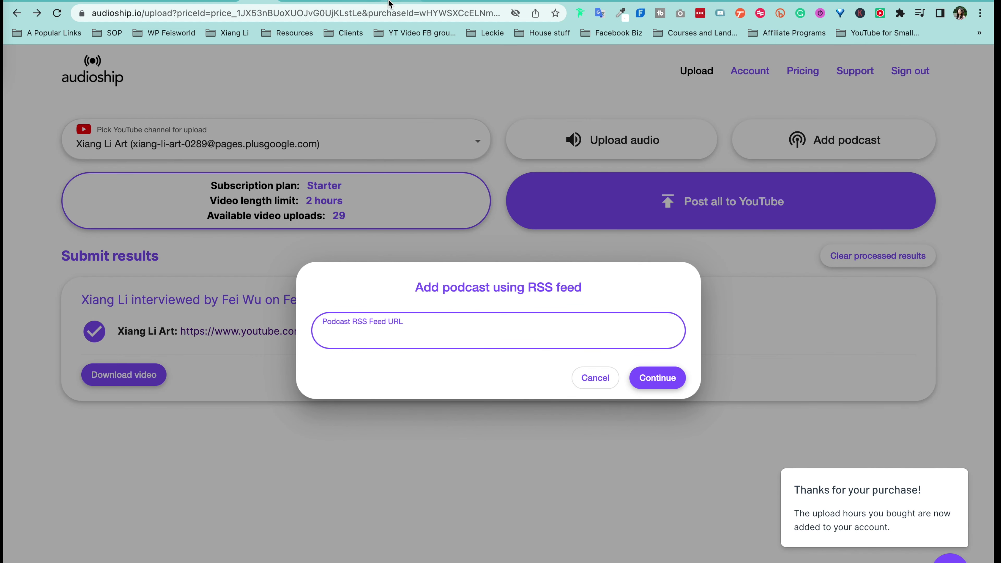
left_click(615, 5)
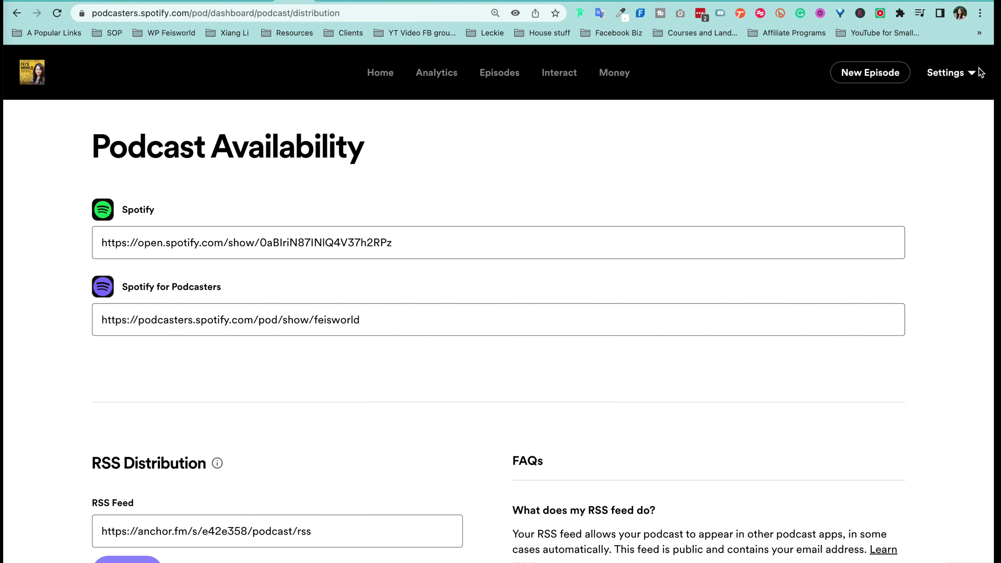
left_click(973, 73)
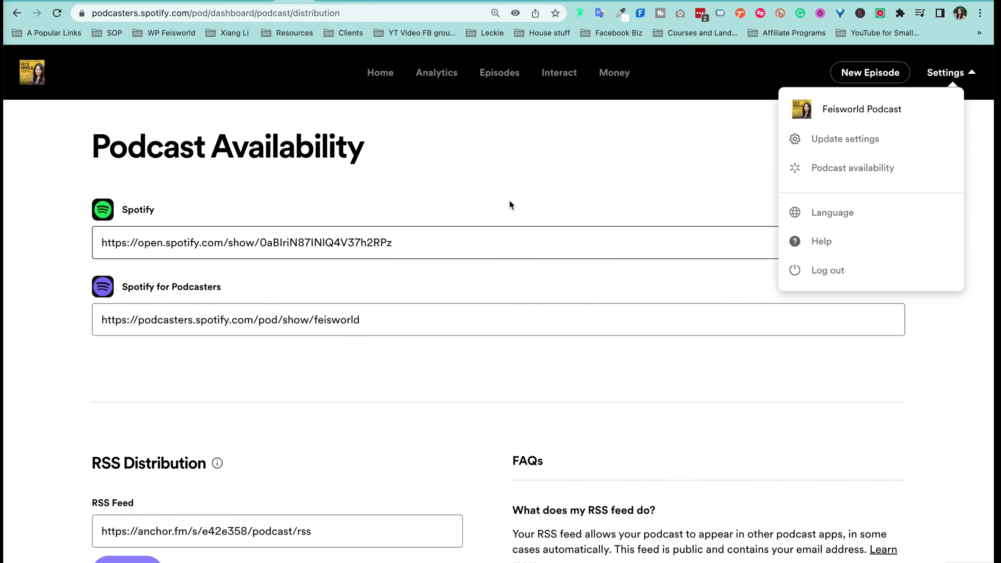
left_click(538, 179)
scroll(466, 398, "down", 4)
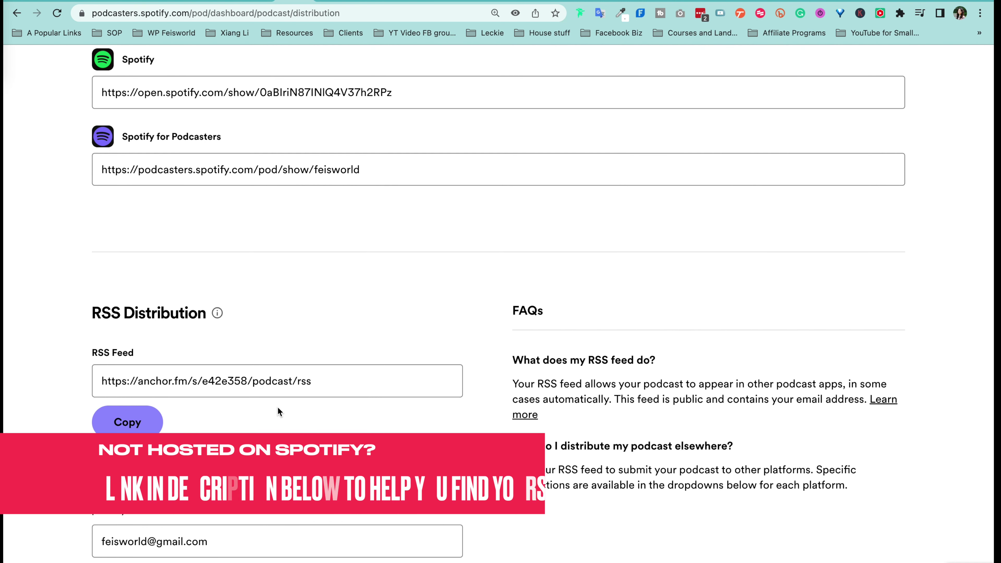
left_click(128, 422)
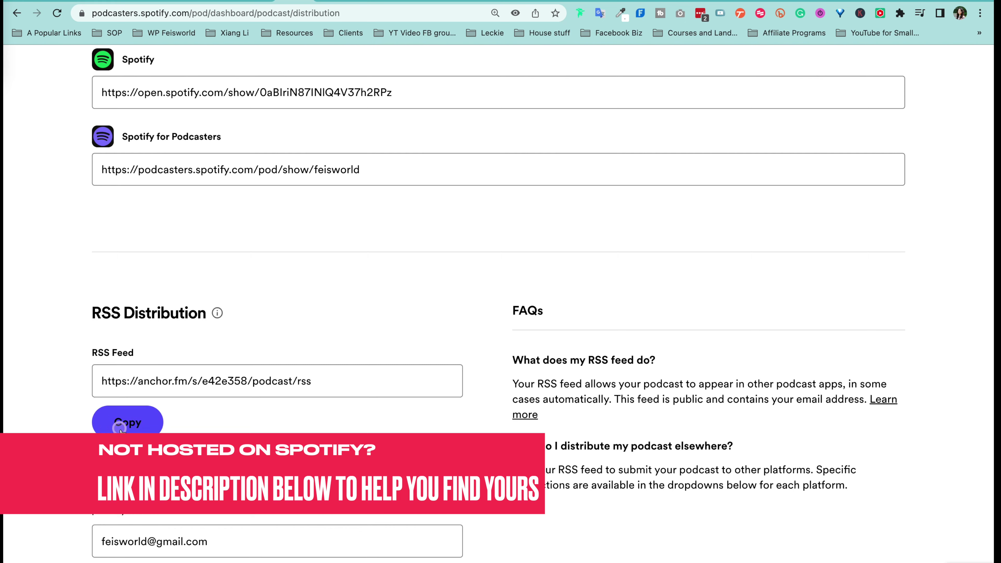
left_click(255, 2)
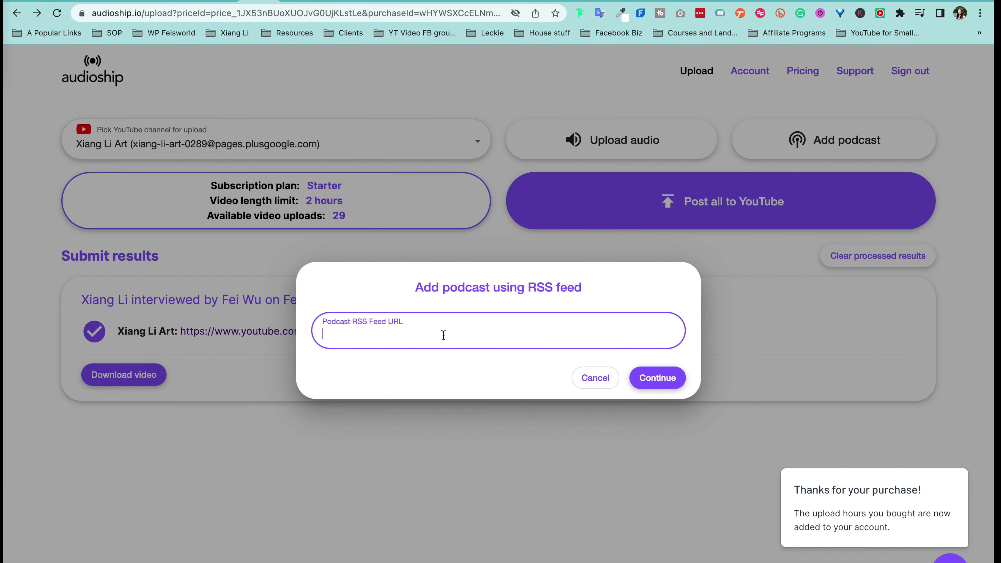
key("super+v")
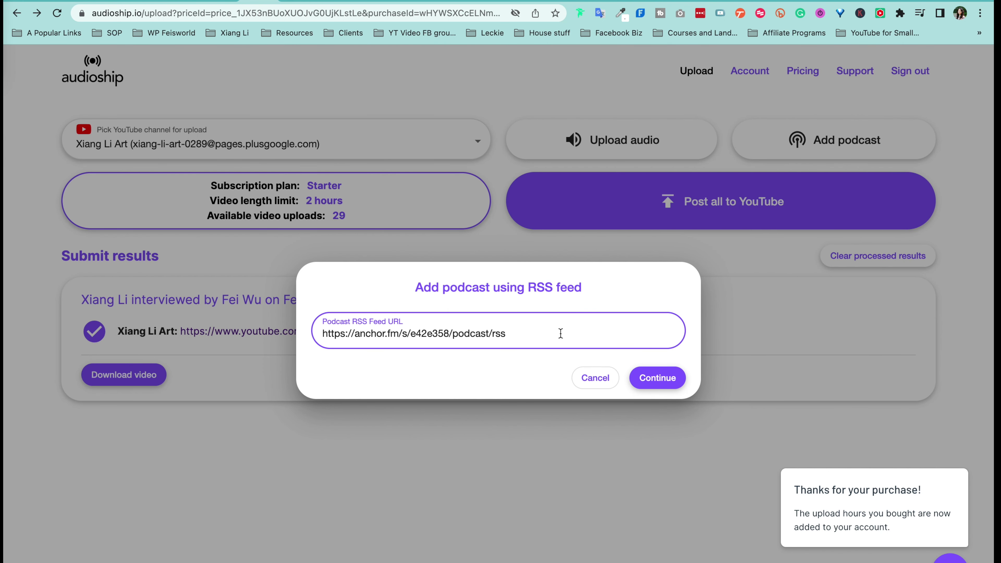
left_click(658, 378)
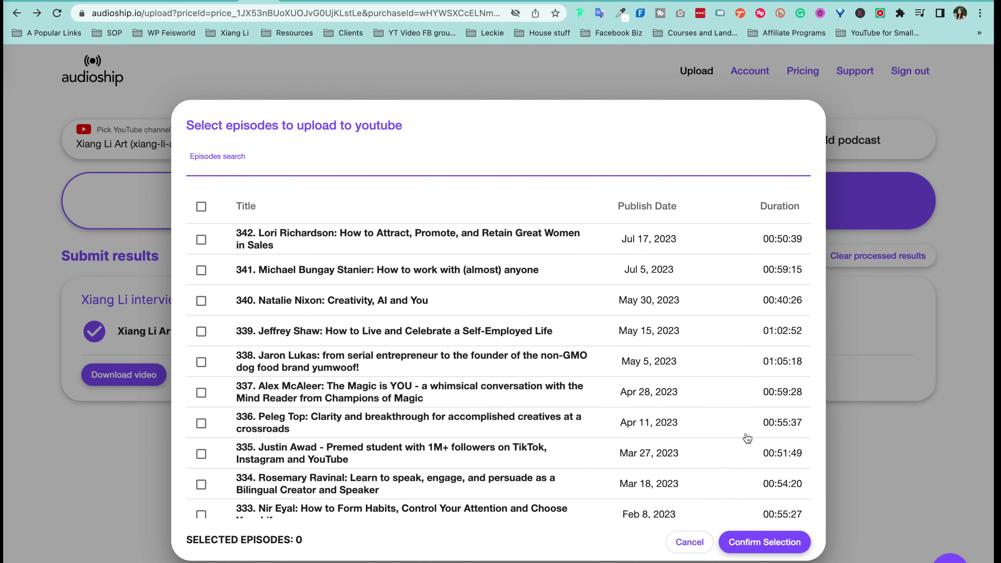
Try selecting all episodes and the individual episodes 336 and 334, and clear the selection
scroll(801, 512, "down", 1)
scroll(801, 512, "up", 1)
scroll(385, 355, "down", 5)
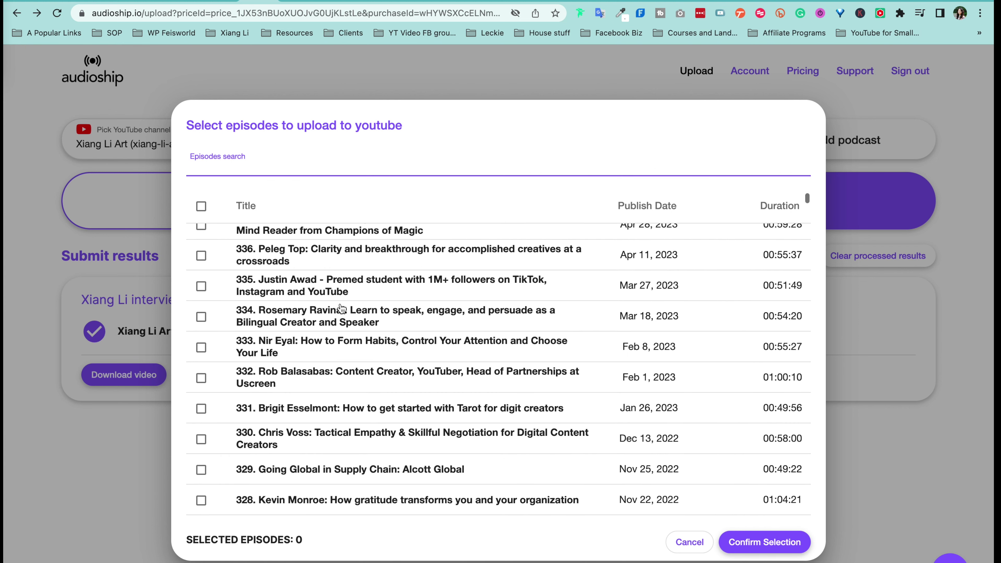
left_click(202, 206)
left_click(202, 206)
left_click(201, 256)
left_click(201, 315)
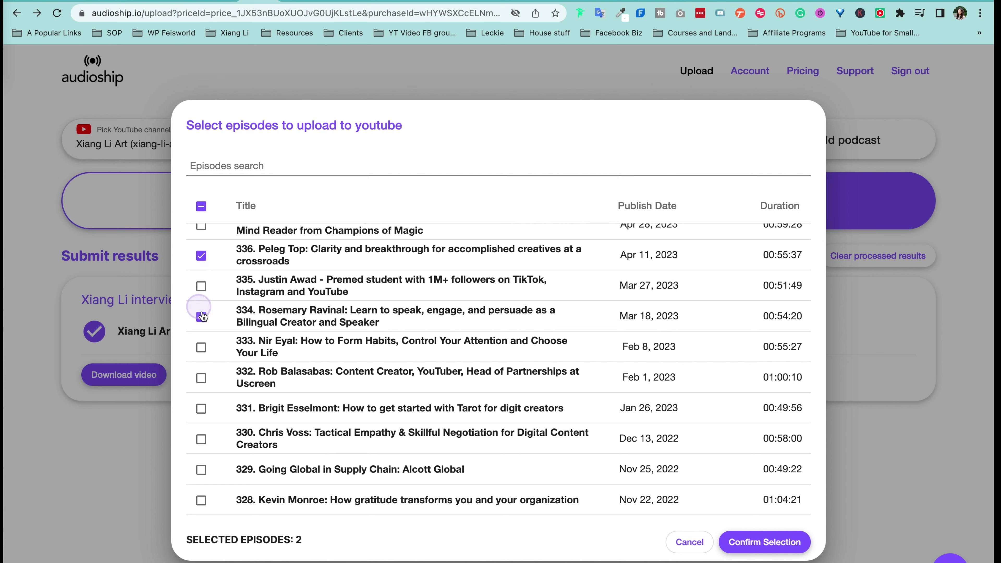
left_click(201, 255)
left_click(201, 316)
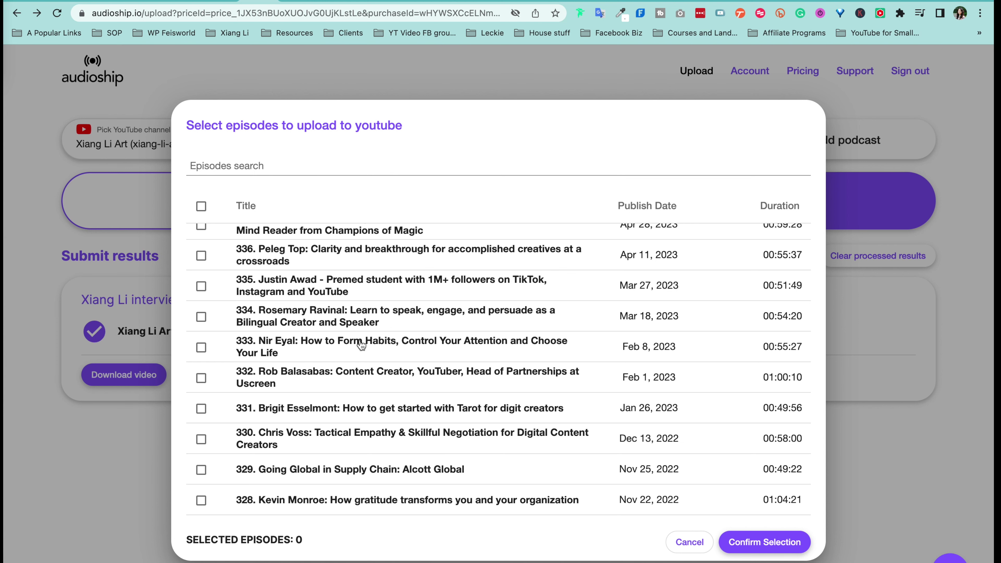
Search the podcast's episodes for "xiang", and replace the search with "shapiro"
left_click(336, 158)
type("xiang")
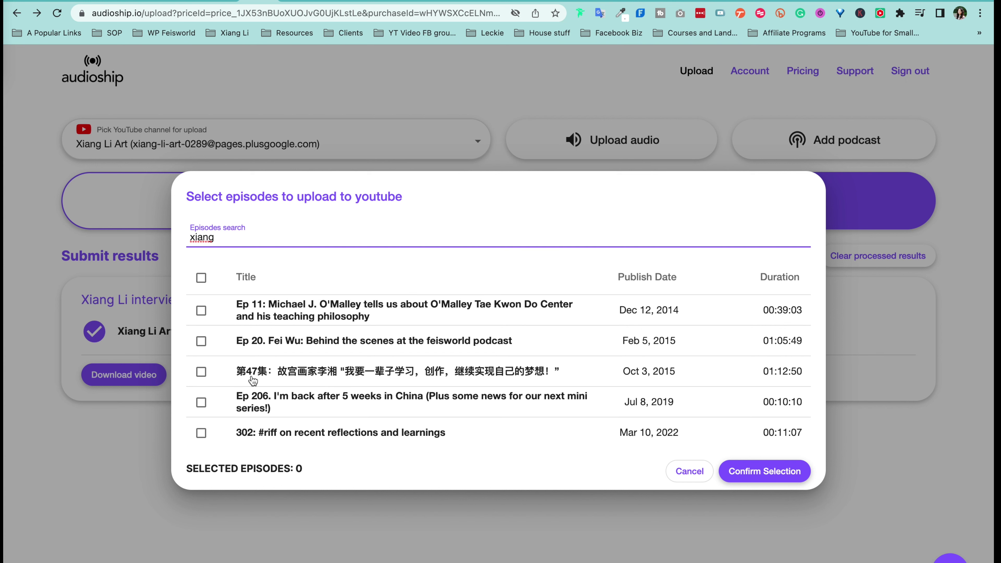
key("super+a")
type("shapir")
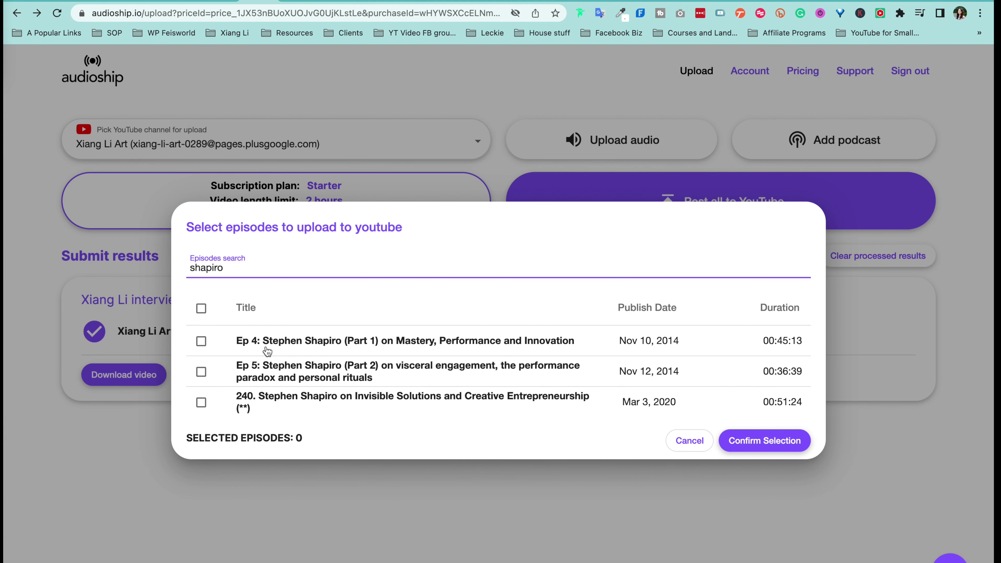
Select all the matching episodes, Ep 4, Ep 5 and 240, and confirm the selection for upload
left_click(201, 339)
left_click(201, 371)
left_click(202, 371)
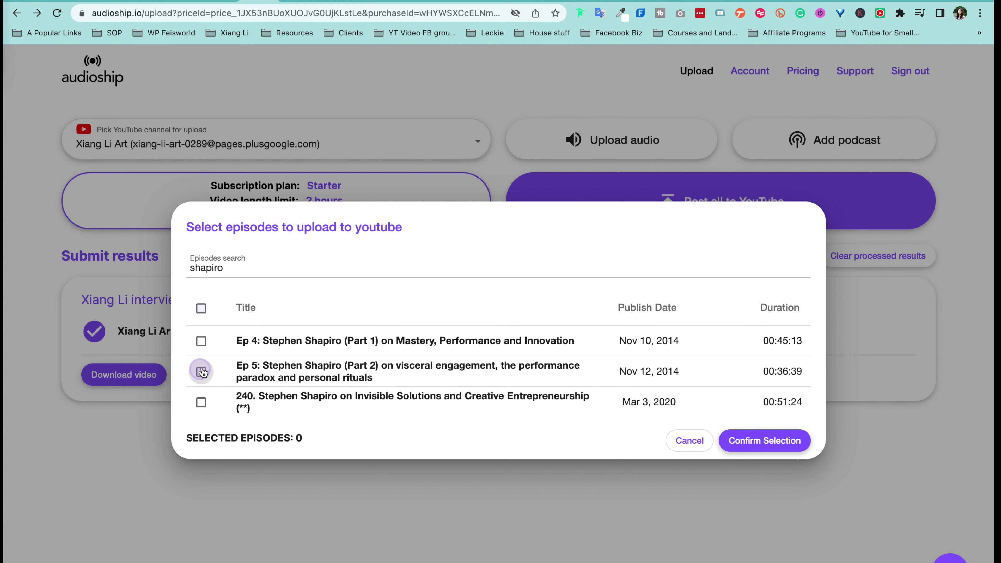
left_click(201, 307)
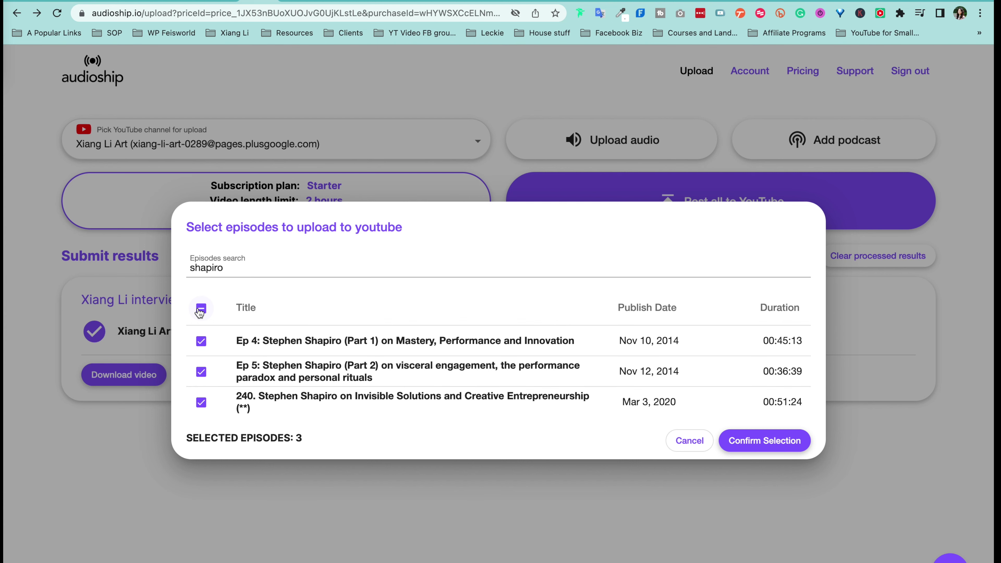
left_click(783, 442)
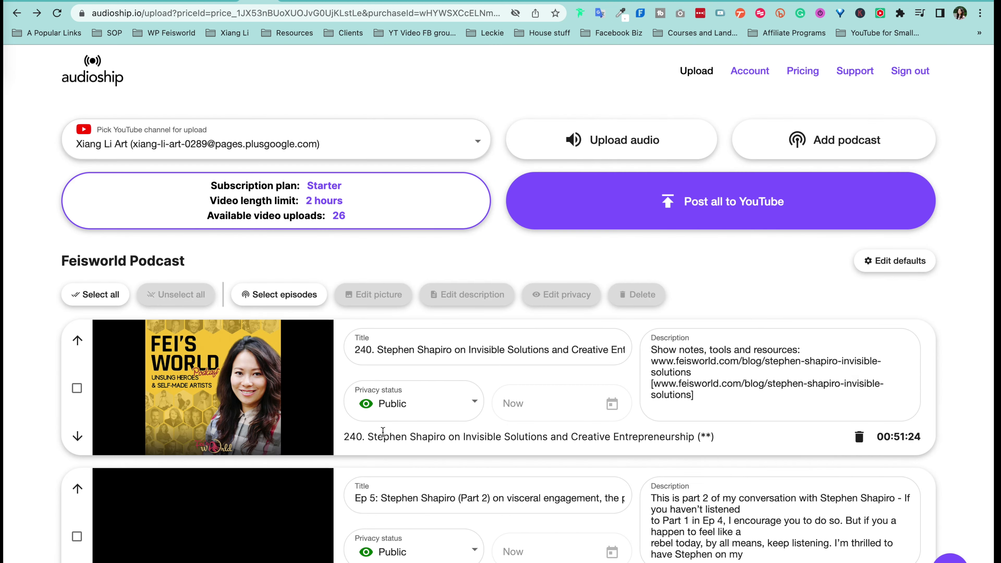
Review the episodes added for upload and read through the description of episode 240
scroll(513, 434, "down", 4)
scroll(808, 458, "down", 3)
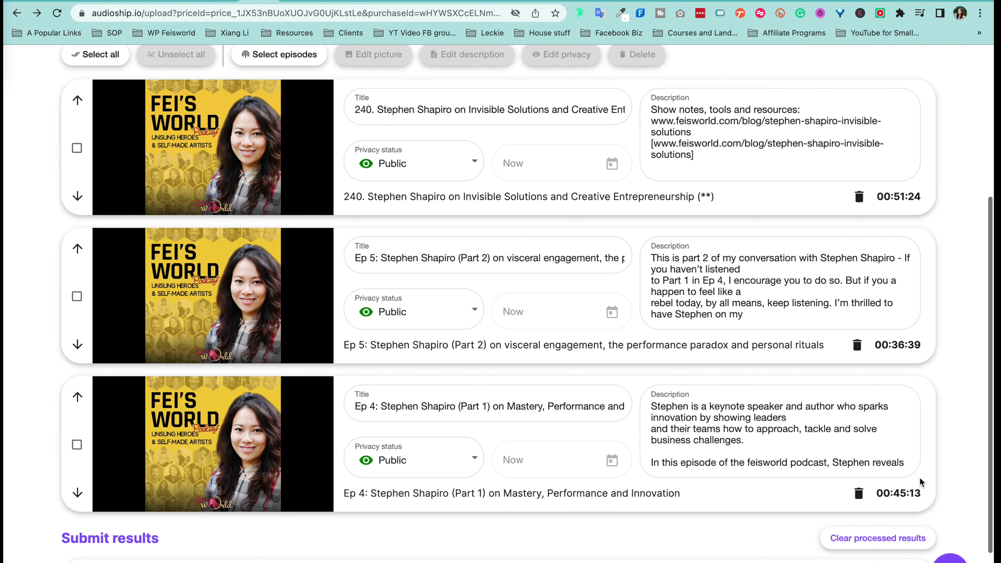
scroll(965, 225, "up", 2)
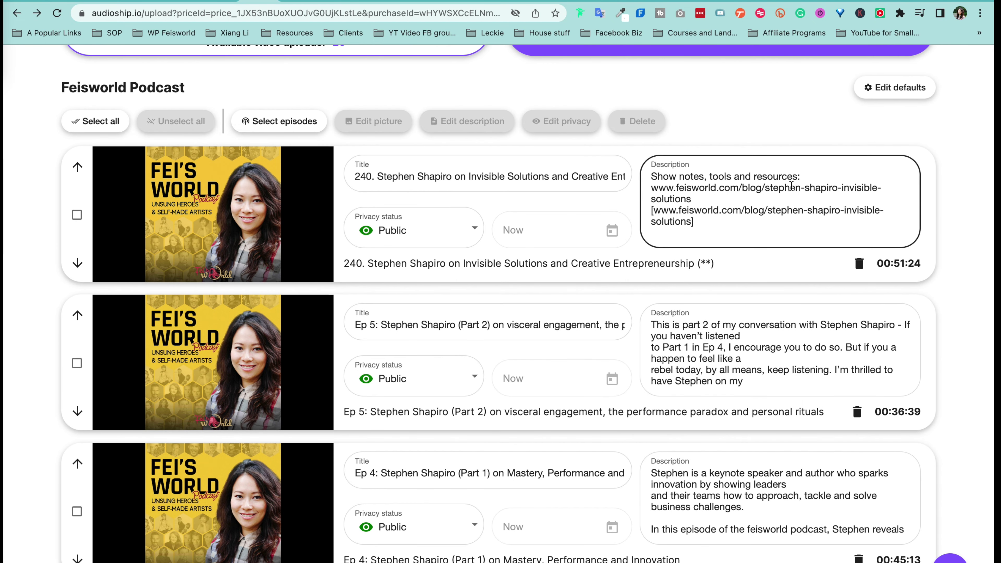
left_click_drag(797, 190, 786, 238)
scroll(752, 200, "up", 3)
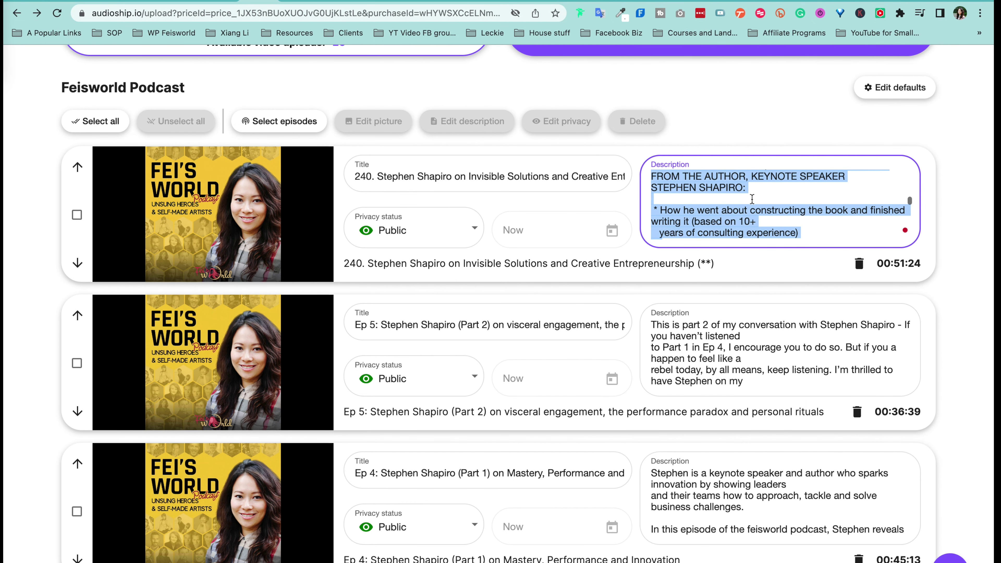
left_click(749, 188)
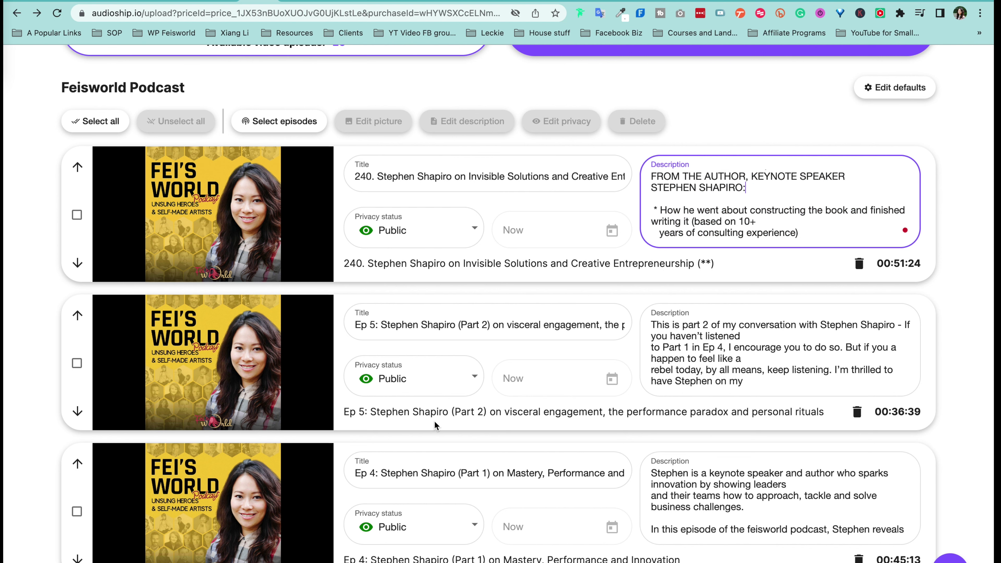
Set the privacy status of Ep 5 (Part 2) to Scheduled
scroll(435, 425, "down", 3)
left_click(419, 268)
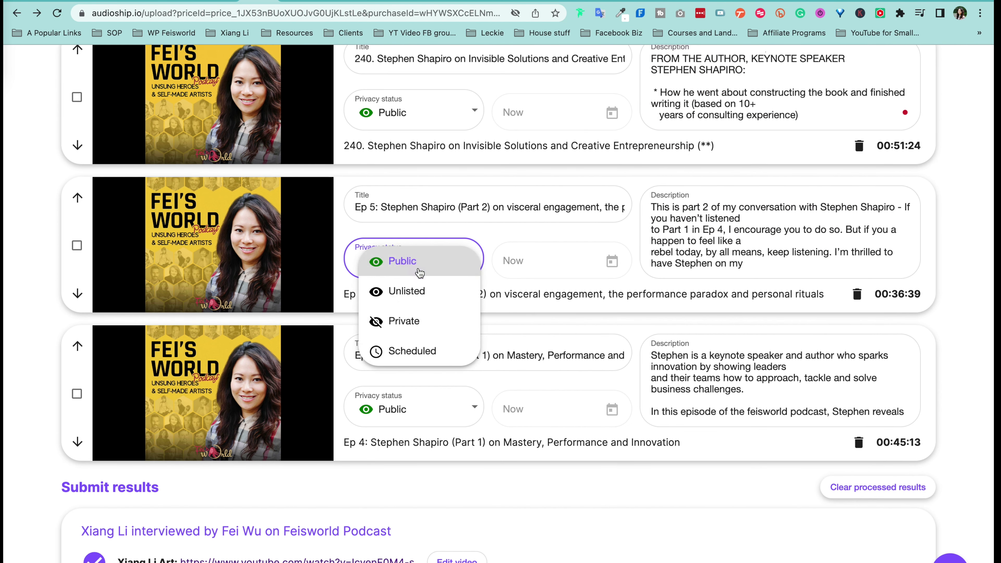
left_click(432, 265)
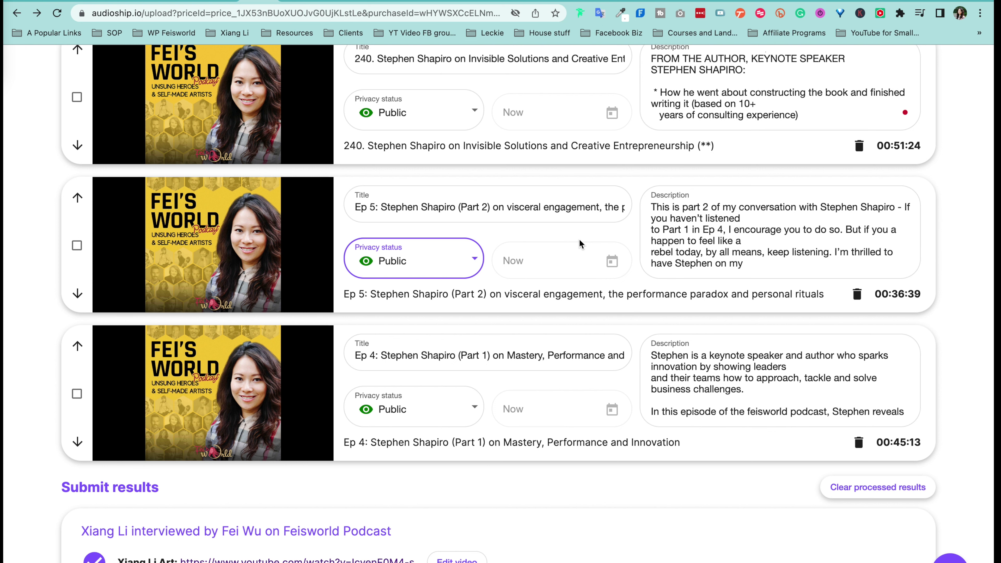
left_click(416, 272)
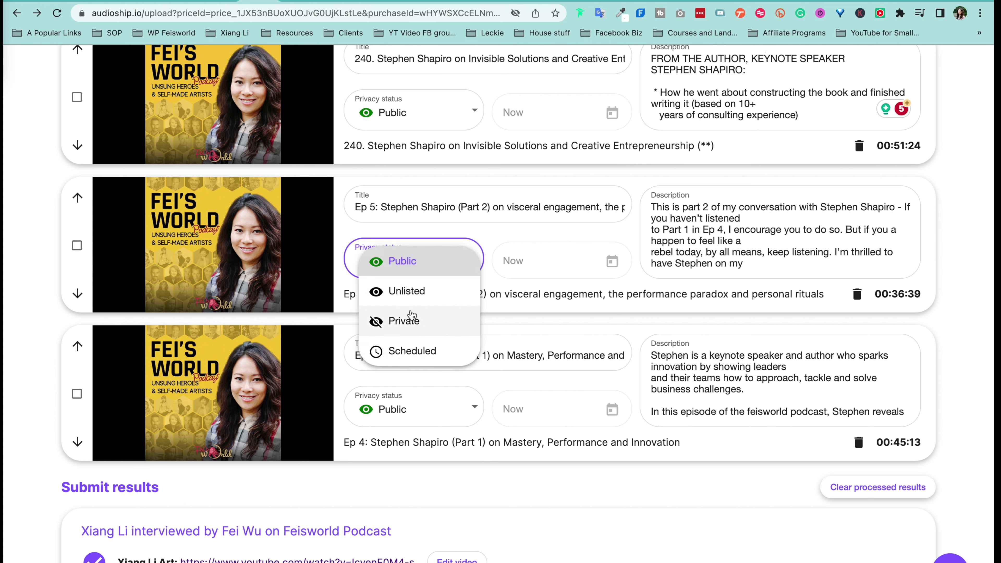
left_click(438, 356)
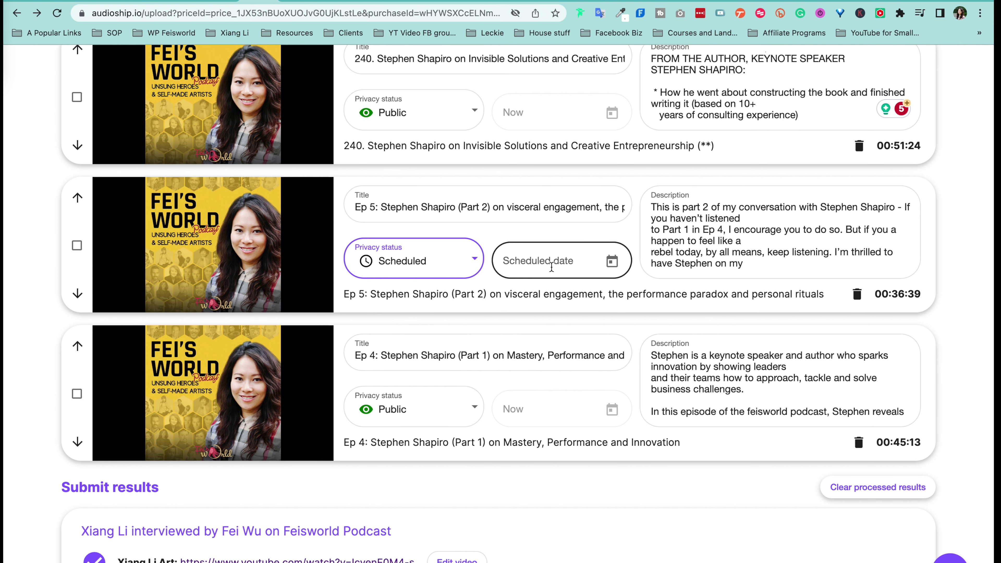
scroll(551, 267, "up", 1)
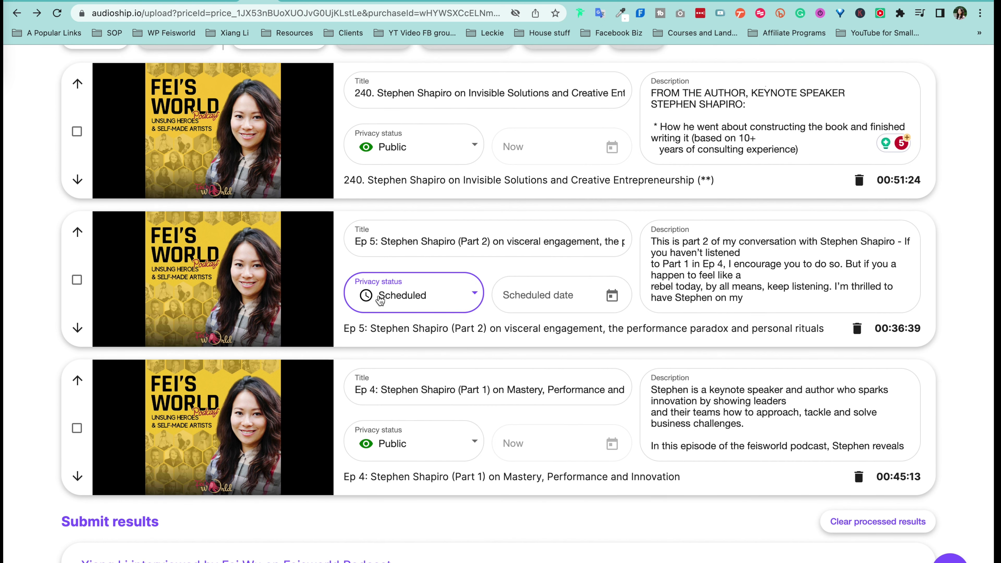